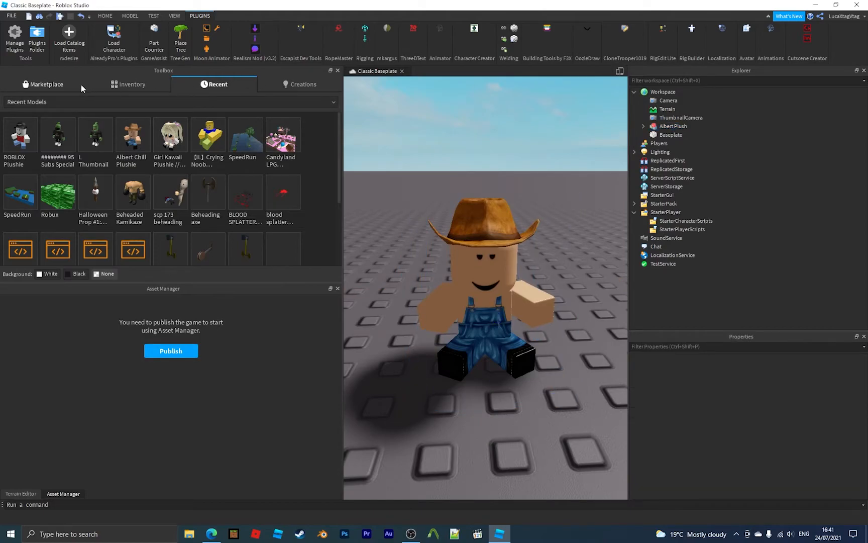
Step: Spawn an R15 character with the Load Character plugin, entering the avatar's username in place of AlreadyPro
{"action": "left_click", "coordinate": [56, 87]}
{"action": "right_click_drag", "start_coordinate": [400, 137], "coordinate": [393, 138]}
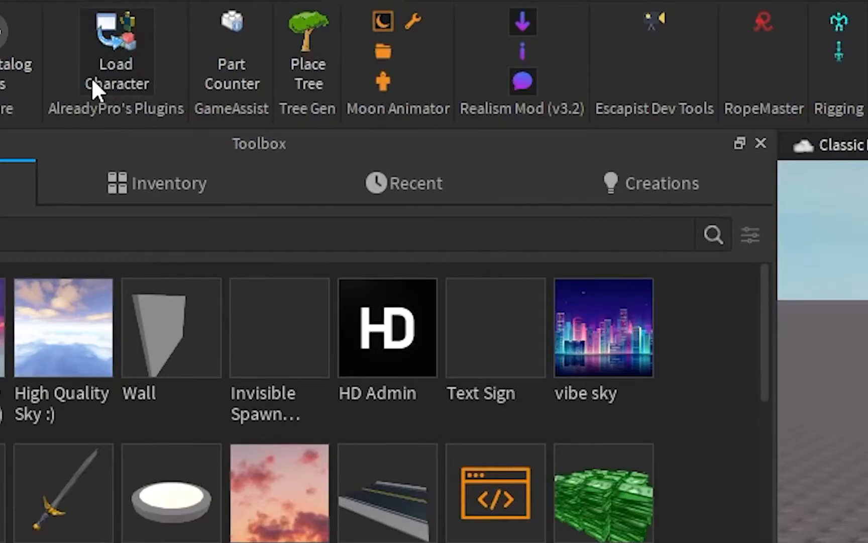
{"action": "left_click", "coordinate": [92, 77]}
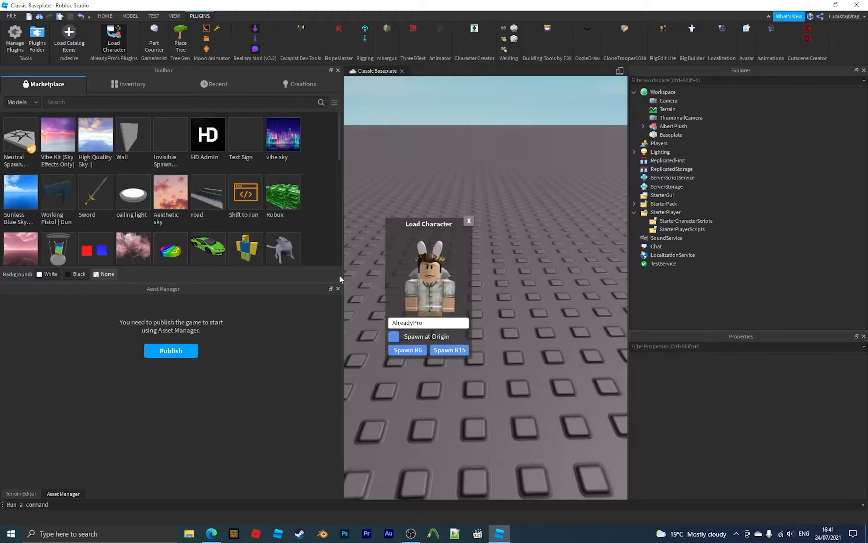
{"action": "key", "text": "BackSpace"}
{"action": "key", "text": "BackSpace"}
{"action": "key", "text": "BackSpace"}
{"action": "key", "text": "BackSpace"}
{"action": "key", "text": "BackSpace"}
{"action": "key", "text": "BackSpace"}
{"action": "key", "text": "BackSpace"}
{"action": "key", "text": "BackSpace"}
{"action": "key", "text": "BackSpace"}
{"action": "key", "text": "BackSpace"}
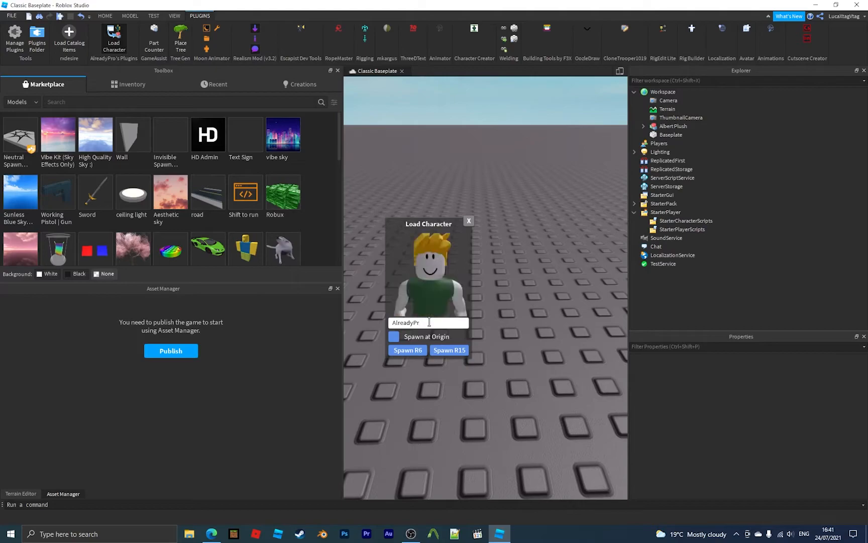
{"action": "type", "text": "LucaXt"}
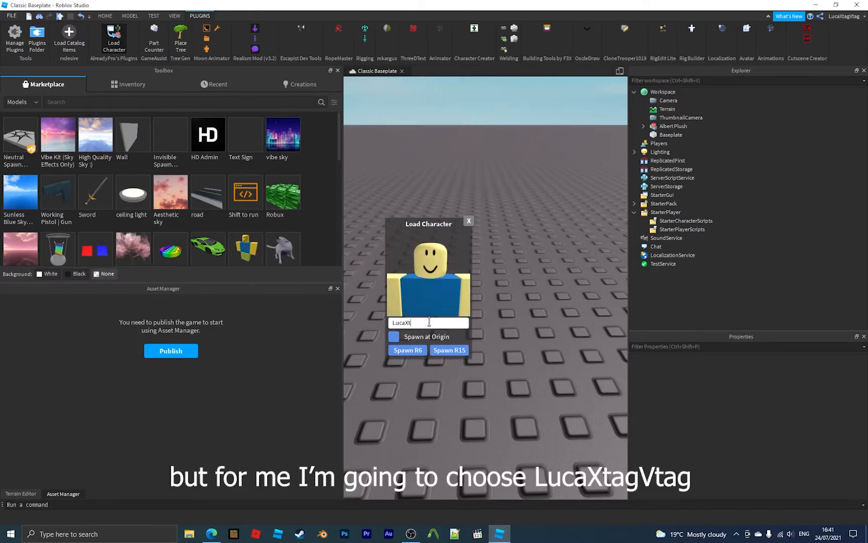
{"action": "type", "text": "agVtag"}
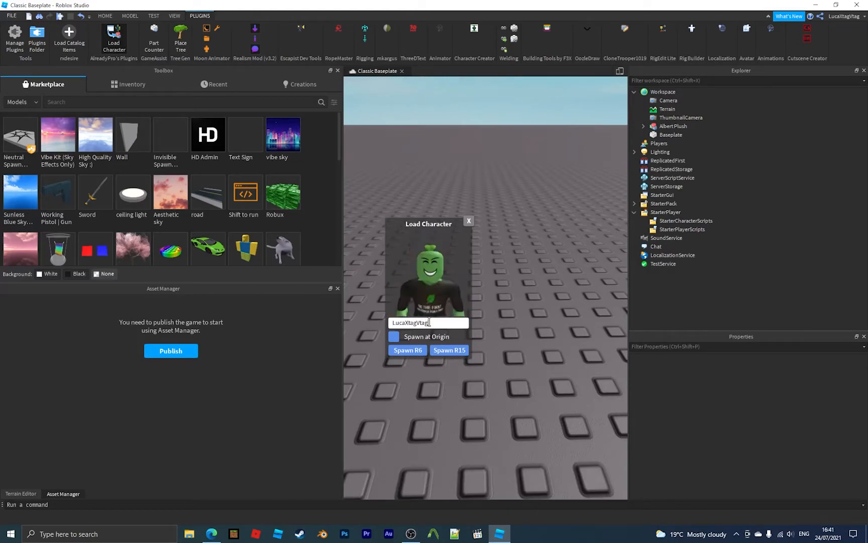
{"action": "left_click", "coordinate": [448, 350]}
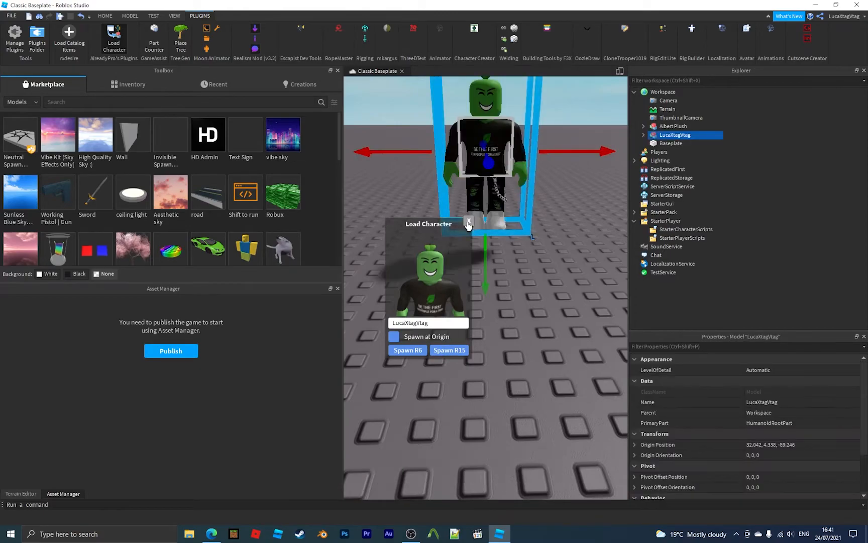
{"action": "left_click", "coordinate": [468, 222]}
Step: Place the spawned avatar on the baseplate beside the Albert Plush model and deselect it
{"action": "scroll", "coordinate": [486, 249], "scroll_direction": "up", "scroll_amount": 3}
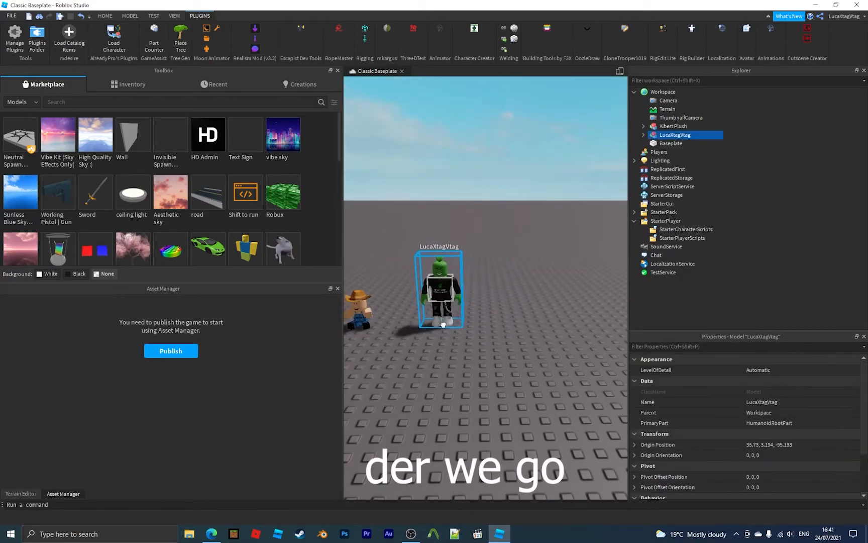
{"action": "key", "text": "ctrl+2"}
{"action": "left_click", "coordinate": [463, 353]}
{"action": "scroll", "coordinate": [463, 352], "scroll_direction": "up", "scroll_amount": 3}
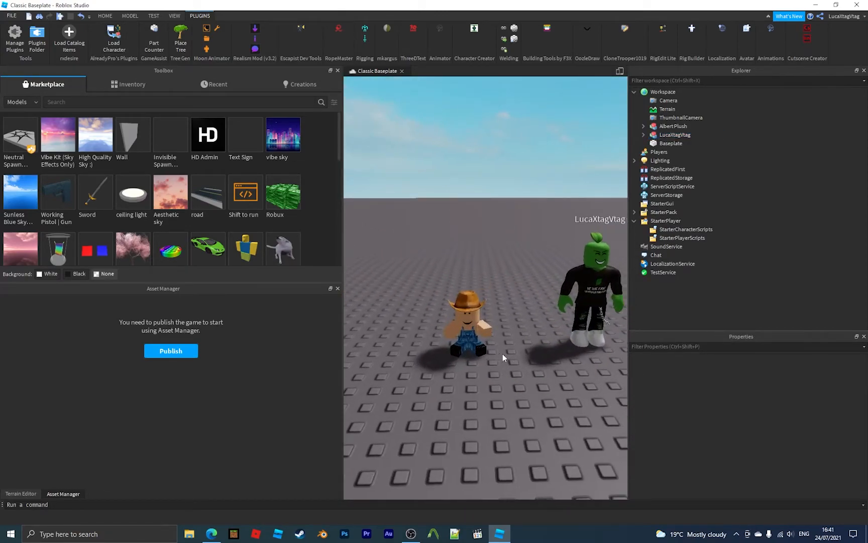
Step: Copy the Pants and Shirt from the spawned avatar's model
{"action": "left_click", "coordinate": [675, 135]}
{"action": "key", "text": "f"}
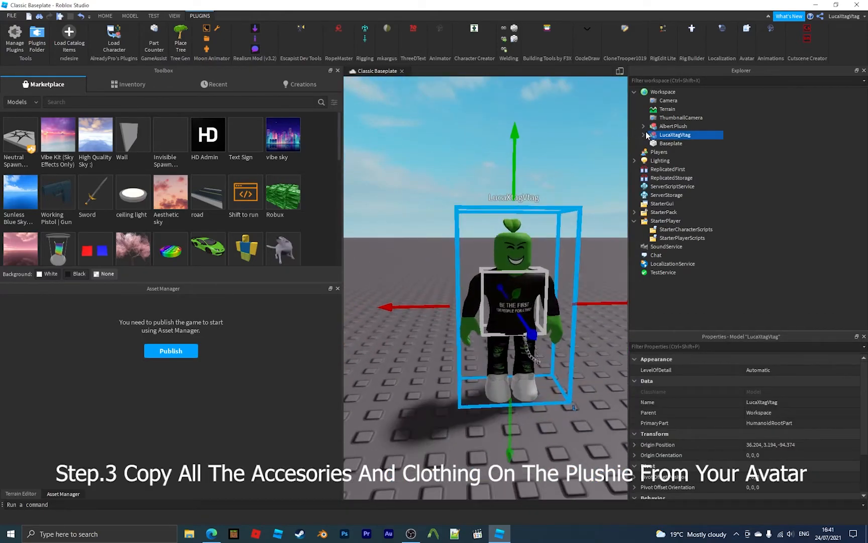
{"action": "left_click", "coordinate": [643, 134]}
{"action": "left_click", "coordinate": [675, 152]}
{"action": "left_click", "coordinate": [674, 159], "text": "ctrl"}
{"action": "right_click", "coordinate": [674, 160]}
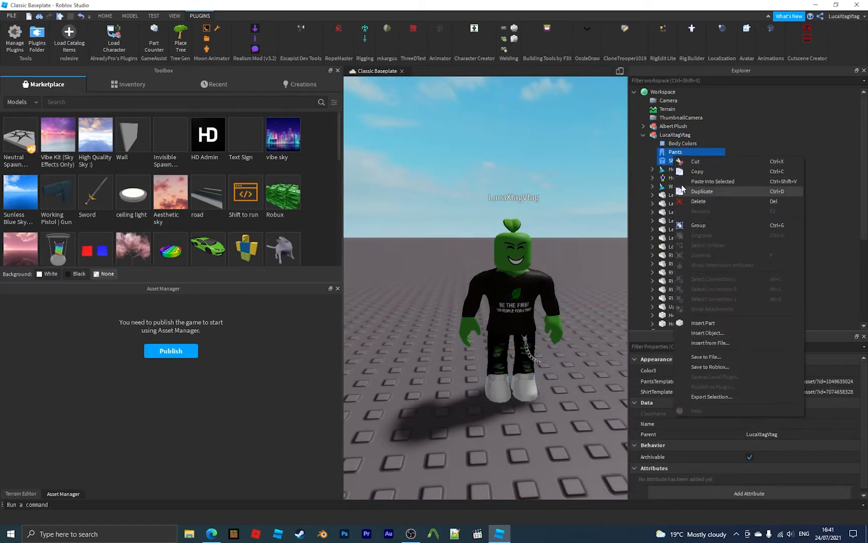
{"action": "left_click", "coordinate": [542, 242]}
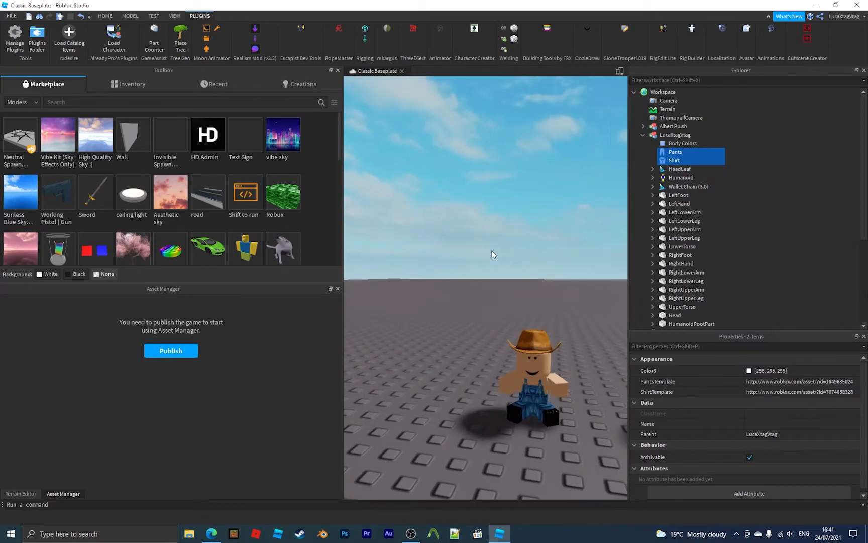
Step: Replace the Albert Plush model's pants and shirt with the ones copied from the avatar
{"action": "left_click", "coordinate": [527, 387]}
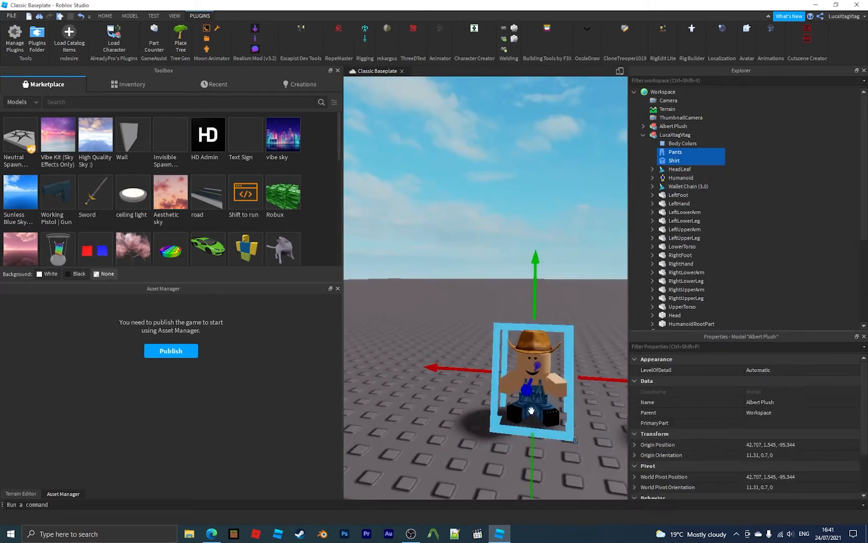
{"action": "left_click", "coordinate": [644, 127]}
{"action": "left_click", "coordinate": [679, 143]}
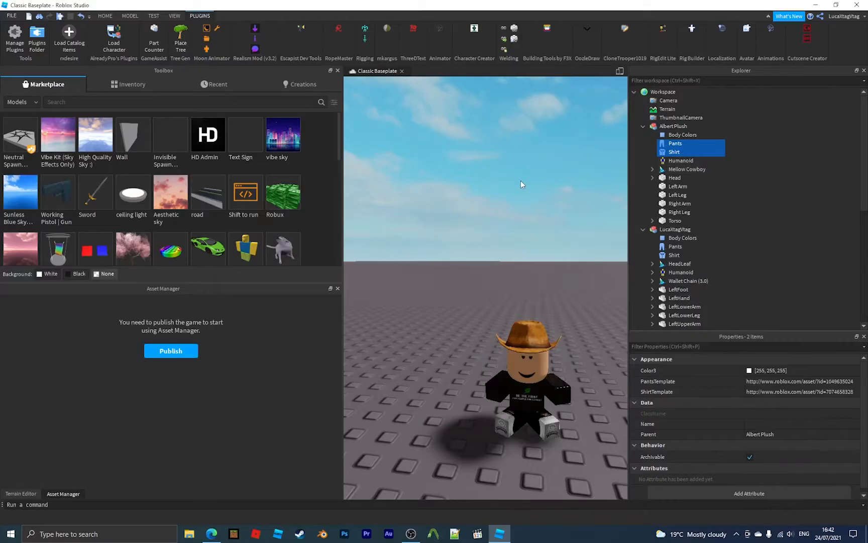
Step: Recolor the Albert Plush model's skin Shamrock green to match the avatar
{"action": "left_click", "coordinate": [514, 187]}
{"action": "left_click", "coordinate": [497, 329]}
{"action": "key", "text": "f"}
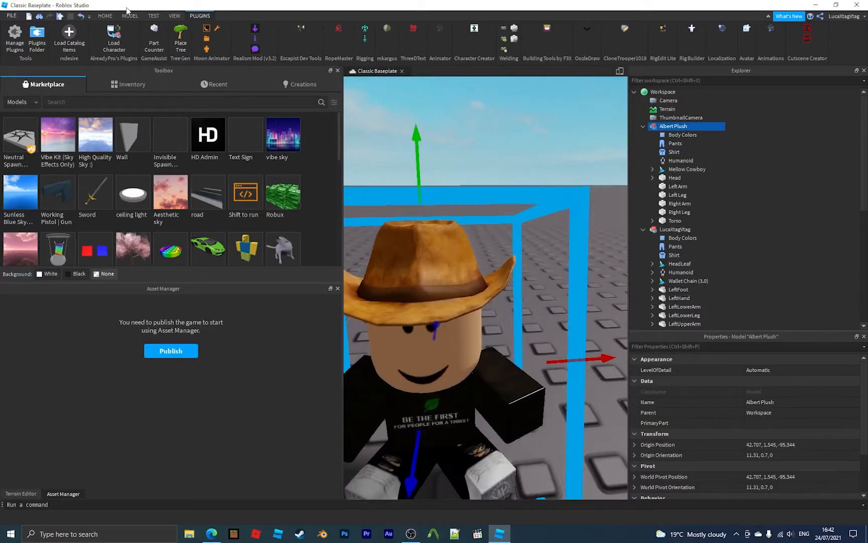
{"action": "left_click", "coordinate": [105, 16]}
{"action": "left_click", "coordinate": [328, 34]}
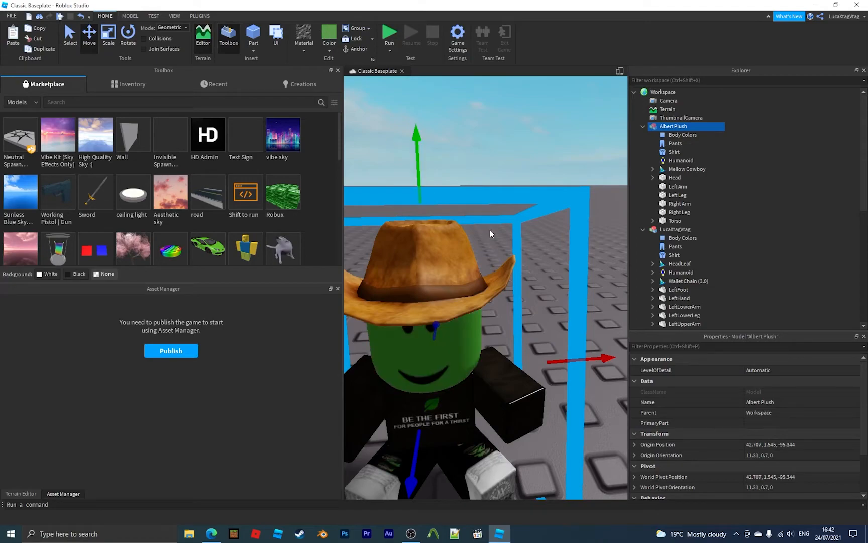
Step: Copy the HeadLeaf accessory from the spawned avatar's model
{"action": "scroll", "coordinate": [489, 229], "scroll_direction": "down", "scroll_amount": 10}
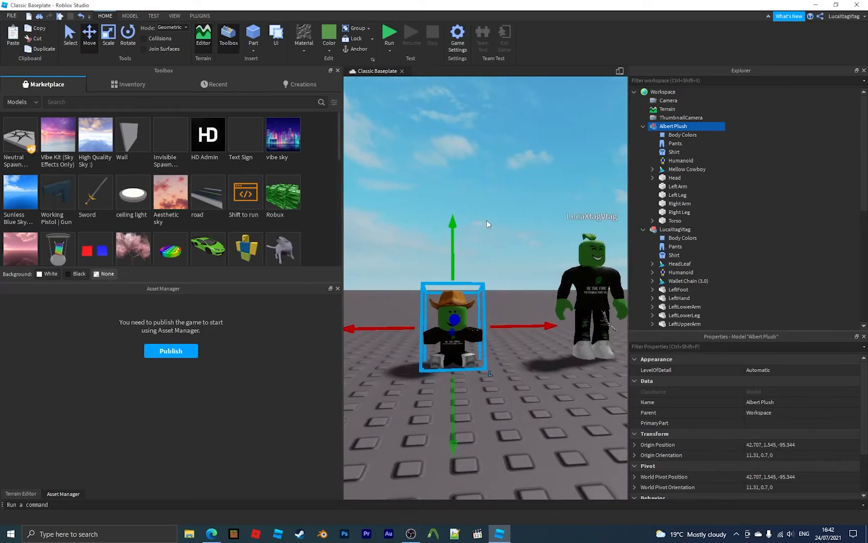
{"action": "left_click", "coordinate": [592, 282]}
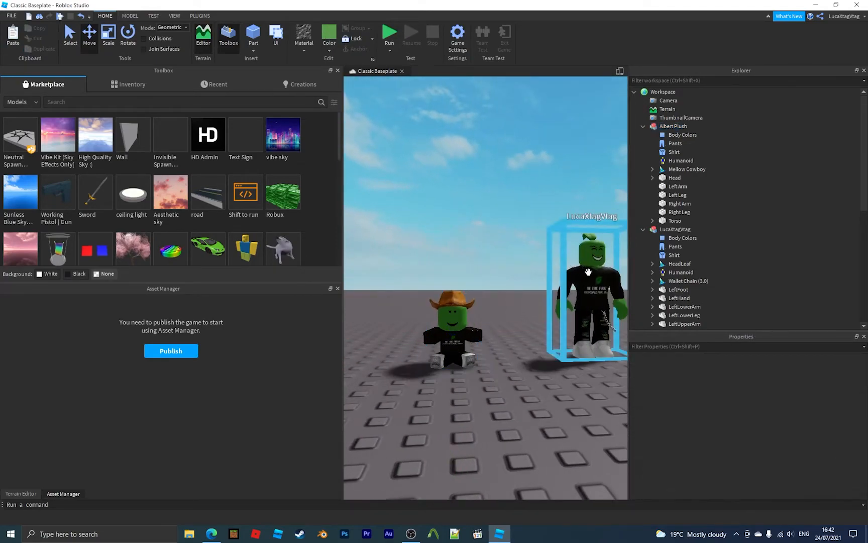
{"action": "scroll", "coordinate": [674, 225], "scroll_direction": "down", "scroll_amount": 2}
{"action": "left_click", "coordinate": [677, 215]}
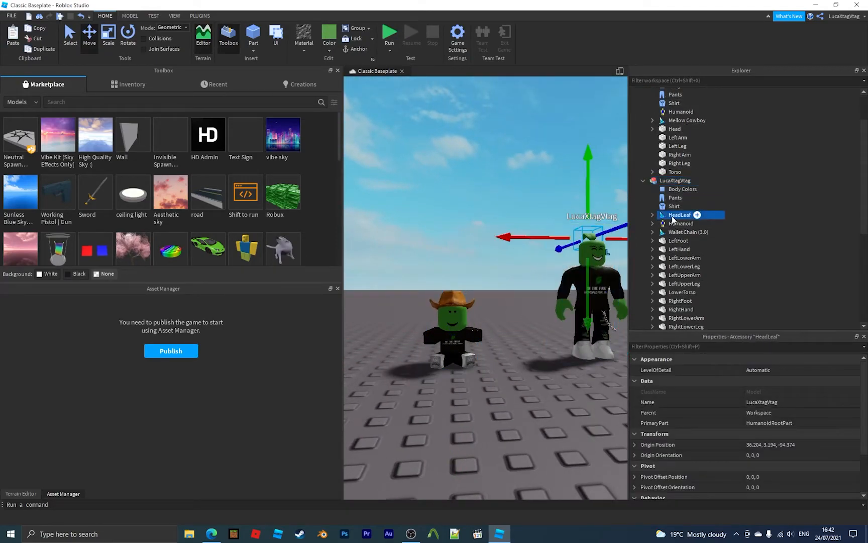
{"action": "right_click", "coordinate": [673, 217]}
{"action": "left_click", "coordinate": [690, 235]}
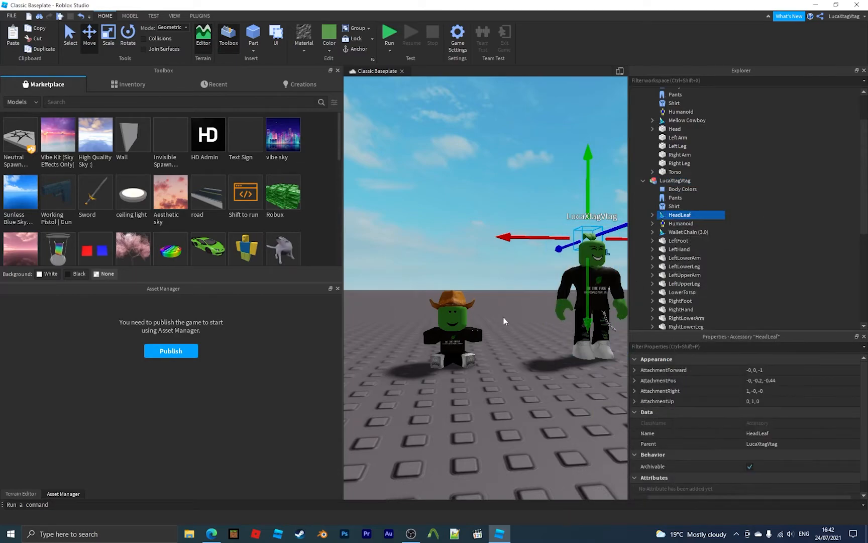
Step: Delete the Mellow Cowboy hat from the Albert Plush model
{"action": "left_click", "coordinate": [452, 332]}
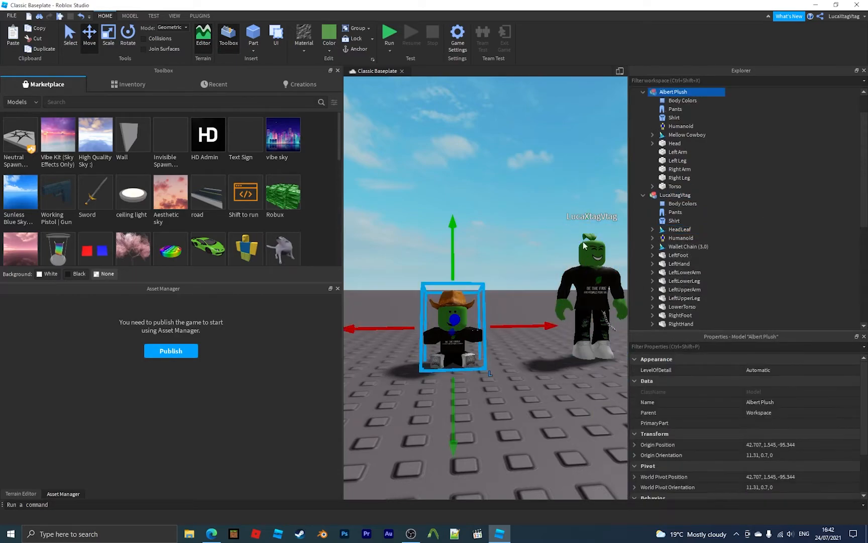
{"action": "left_click", "coordinate": [673, 118]}
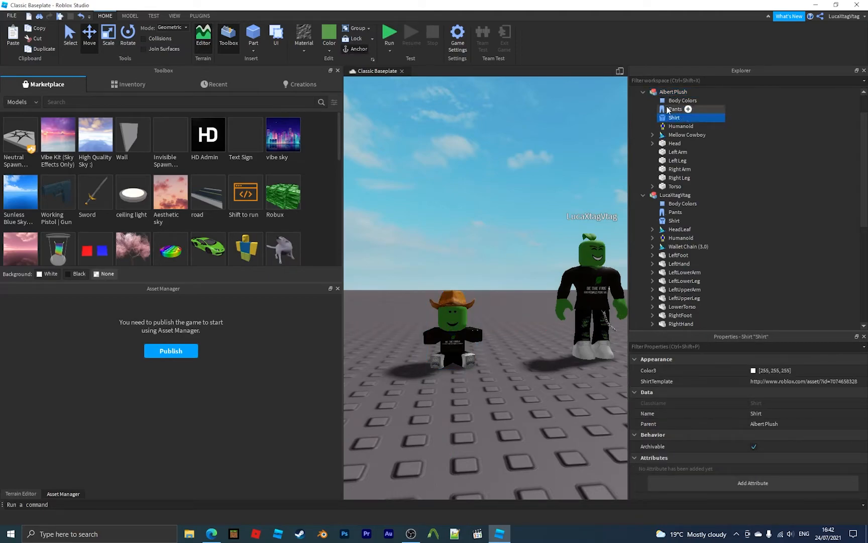
{"action": "left_click", "coordinate": [673, 109]}
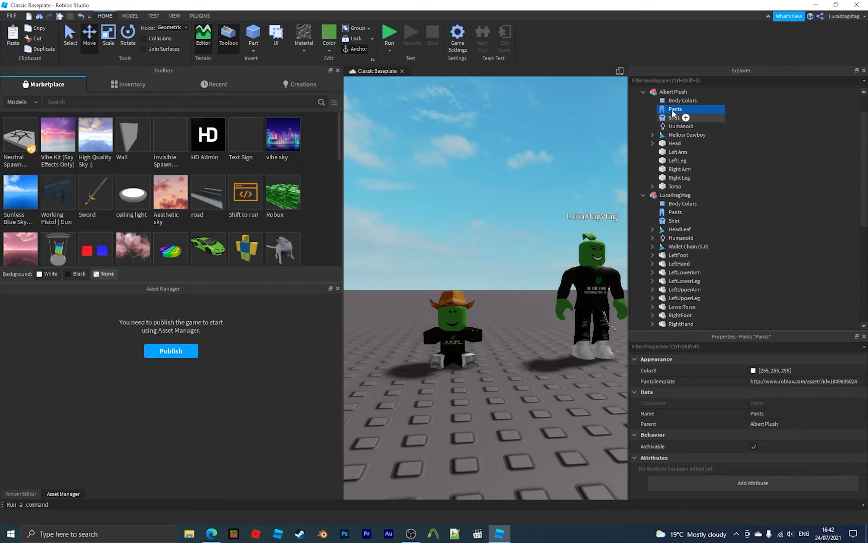
{"action": "left_click", "coordinate": [684, 135]}
{"action": "key", "text": "Delete"}
Step: Delete the existing face decal from the Albert Plush model's Head
{"action": "left_click", "coordinate": [439, 321]}
{"action": "left_click", "coordinate": [653, 135]}
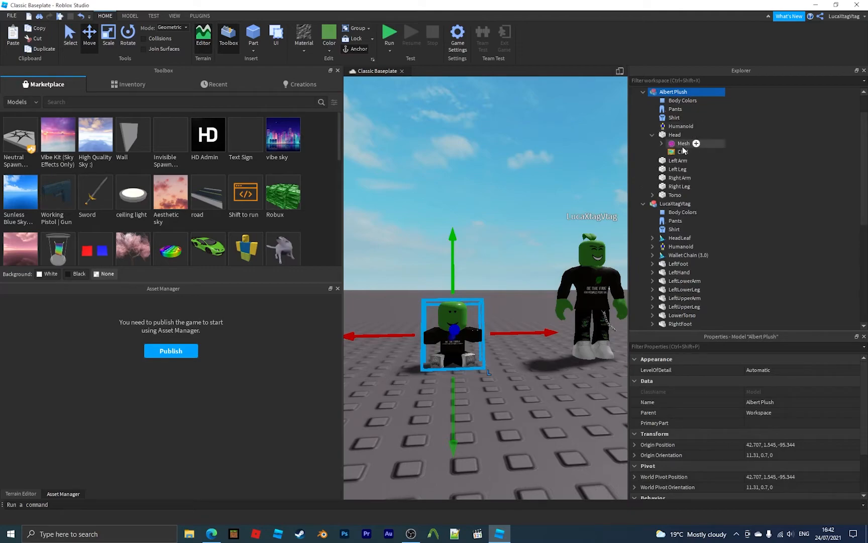
{"action": "left_click", "coordinate": [680, 152]}
{"action": "key", "text": "Delete"}
Step: Paste the HeadLeaf accessory into the plush's Head and move it directly under the Albert Plush model
{"action": "right_click", "coordinate": [676, 135]}
{"action": "left_click", "coordinate": [723, 160]}
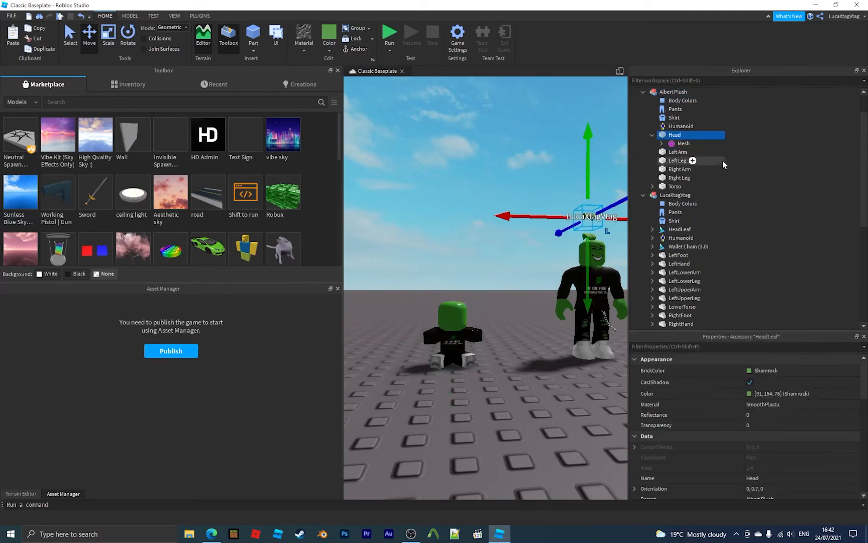
{"action": "left_click_drag", "start_coordinate": [700, 143], "coordinate": [680, 113]}
{"action": "left_click", "coordinate": [517, 219]}
Step: Copy the face decal from the Head of the spawned avatar
{"action": "right_click_drag", "start_coordinate": [518, 218], "coordinate": [518, 218]}
{"action": "key", "text": "d"}
{"action": "left_click", "coordinate": [498, 277]}
{"action": "right_click_drag", "start_coordinate": [496, 276], "coordinate": [496, 276]}
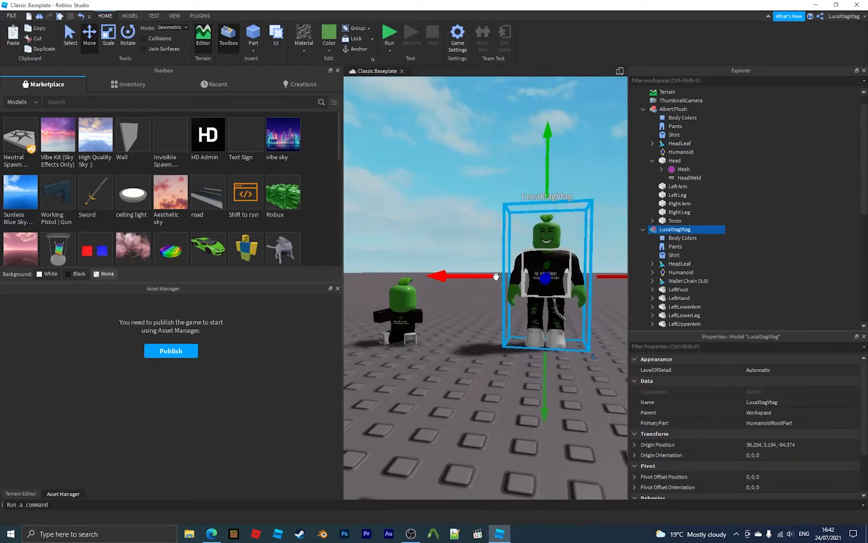
{"action": "scroll", "coordinate": [713, 192], "scroll_direction": "down", "scroll_amount": 6}
{"action": "left_click", "coordinate": [652, 263]}
{"action": "scroll", "coordinate": [668, 261], "scroll_direction": "down", "scroll_amount": 3}
{"action": "left_click", "coordinate": [681, 259]}
{"action": "right_click", "coordinate": [684, 259]}
{"action": "left_click", "coordinate": [706, 276]}
Step: Examine the plush's blank head and its leaf accessory from the front
{"action": "left_click", "coordinate": [405, 316]}
{"action": "key", "text": "a"}
{"action": "right_click_drag", "start_coordinate": [422, 312], "coordinate": [422, 312]}
{"action": "key", "text": "w"}
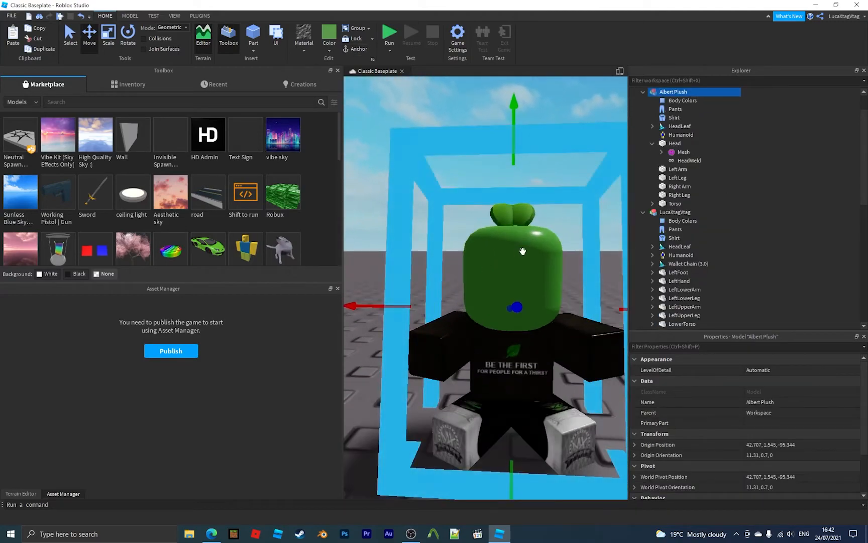
{"action": "scroll", "coordinate": [523, 251], "scroll_direction": "down", "scroll_amount": 3}
{"action": "scroll", "coordinate": [579, 246], "scroll_direction": "up", "scroll_amount": 3}
{"action": "scroll", "coordinate": [579, 247], "scroll_direction": "down", "scroll_amount": 3}
{"action": "scroll", "coordinate": [702, 221], "scroll_direction": "down", "scroll_amount": 4}
{"action": "scroll", "coordinate": [695, 248], "scroll_direction": "down", "scroll_amount": 2}
{"action": "left_click", "coordinate": [675, 245]}
{"action": "right_click", "coordinate": [673, 247]}
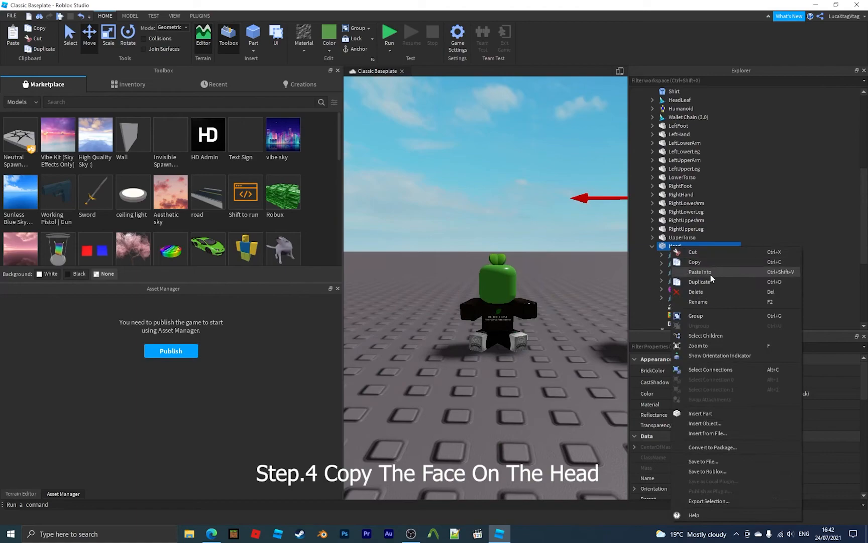
{"action": "left_click", "coordinate": [679, 178]}
Step: Paste the copied face decal into the Albert Plush model's Head
{"action": "scroll", "coordinate": [680, 178], "scroll_direction": "up", "scroll_amount": 6}
{"action": "scroll", "coordinate": [671, 156], "scroll_direction": "up", "scroll_amount": 2}
{"action": "left_click", "coordinate": [675, 177]}
{"action": "right_click", "coordinate": [675, 178]}
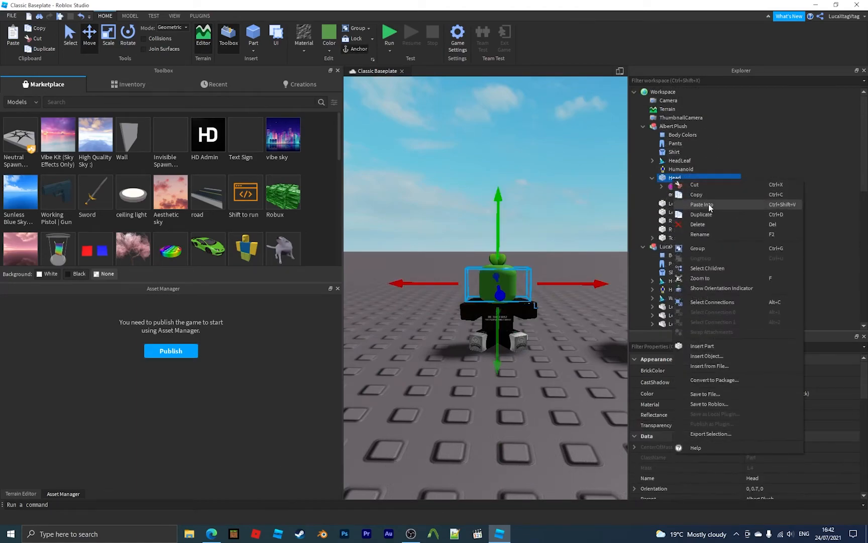
{"action": "left_click", "coordinate": [708, 204]}
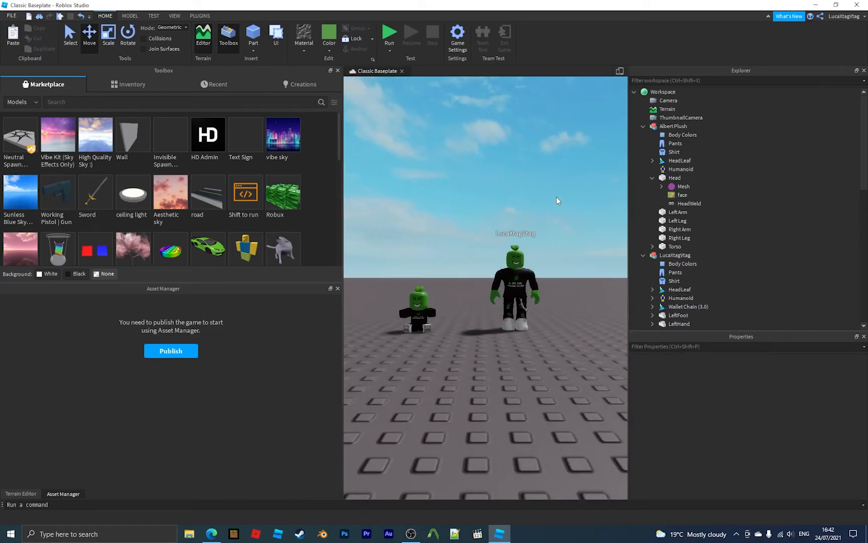
Step: Delete the spawned avatar model from the workspace
{"action": "key", "text": "w"}
{"action": "left_click", "coordinate": [529, 267]}
{"action": "key", "text": "Delete"}
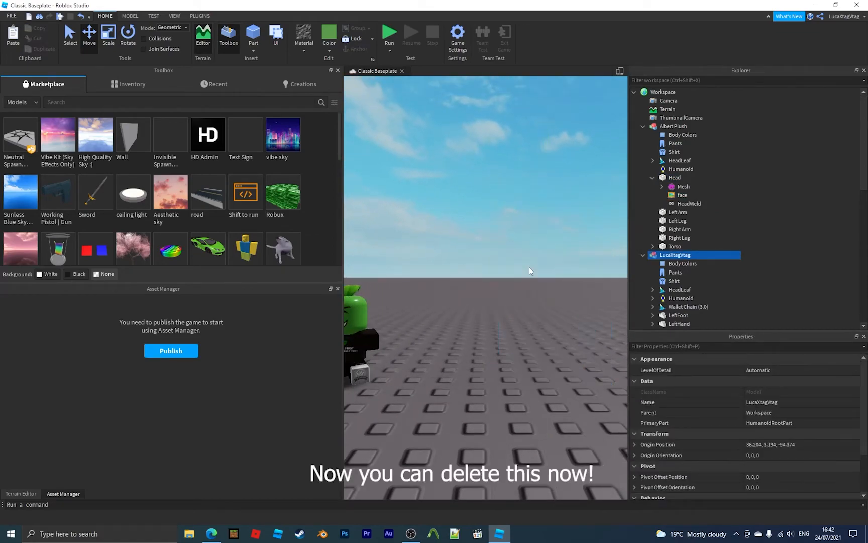
Step: Rename the Albert Plush model to the avatar's username followed by "Plush"
{"action": "left_click", "coordinate": [462, 331]}
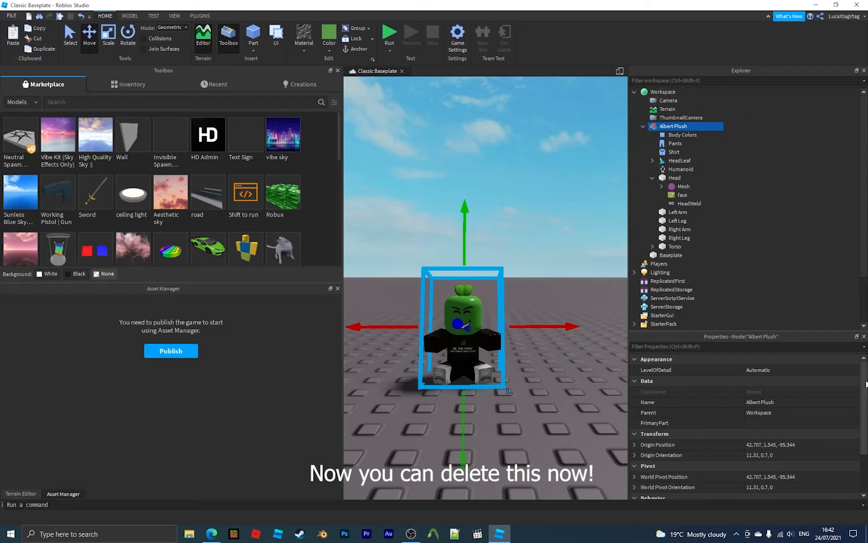
{"action": "left_click", "coordinate": [776, 403]}
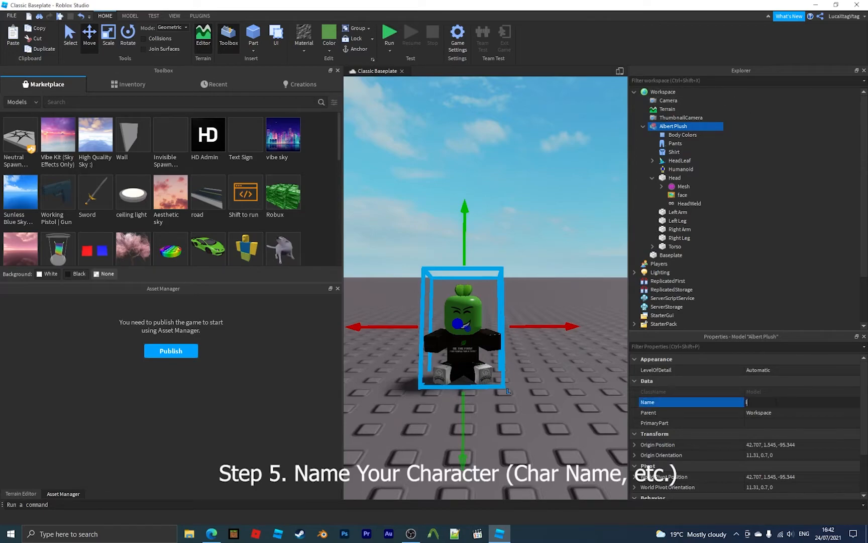
{"action": "type", "text": "LucaXtagVtag"}
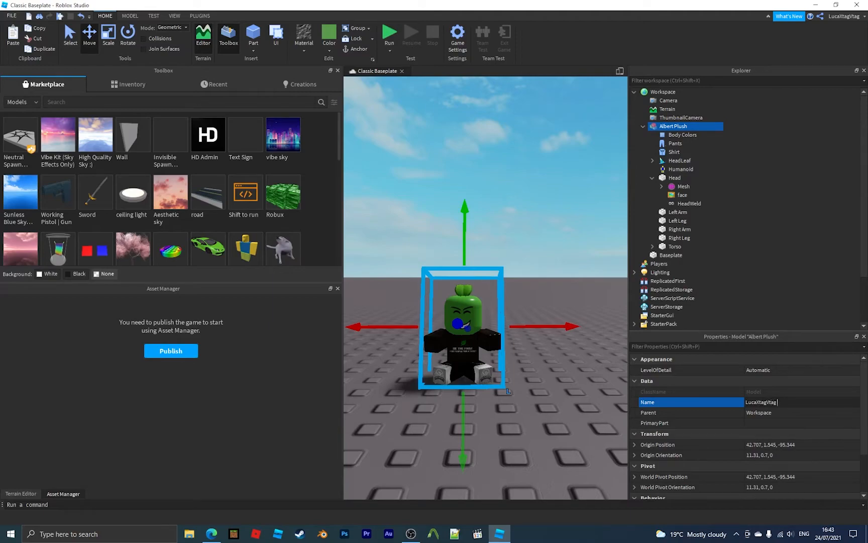
{"action": "type", "text": " Plush"}
{"action": "key", "text": "Return"}
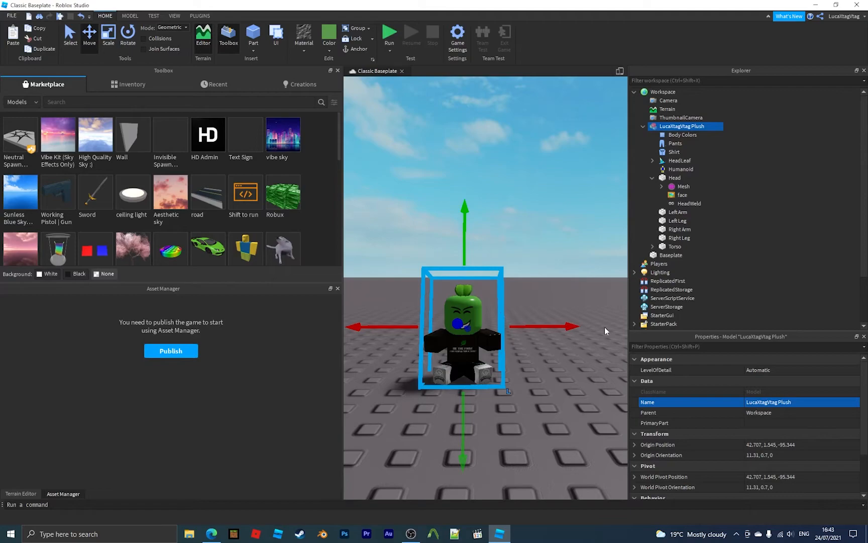
{"action": "right_click_drag", "start_coordinate": [570, 288], "coordinate": [578, 264]}
{"action": "scroll", "coordinate": [570, 288], "scroll_direction": "down", "scroll_amount": 5}
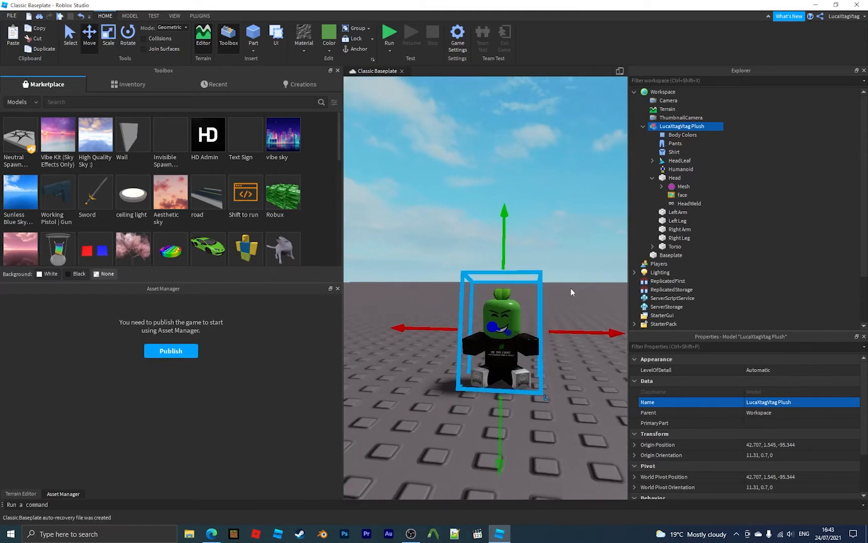
Step: Deselect the plush model and inspect its face and outfit up close
{"action": "scroll", "coordinate": [571, 286], "scroll_direction": "up", "scroll_amount": 7}
{"action": "left_click", "coordinate": [580, 261]}
{"action": "scroll", "coordinate": [581, 260], "scroll_direction": "down", "scroll_amount": 4}
{"action": "scroll", "coordinate": [581, 260], "scroll_direction": "up", "scroll_amount": 3}
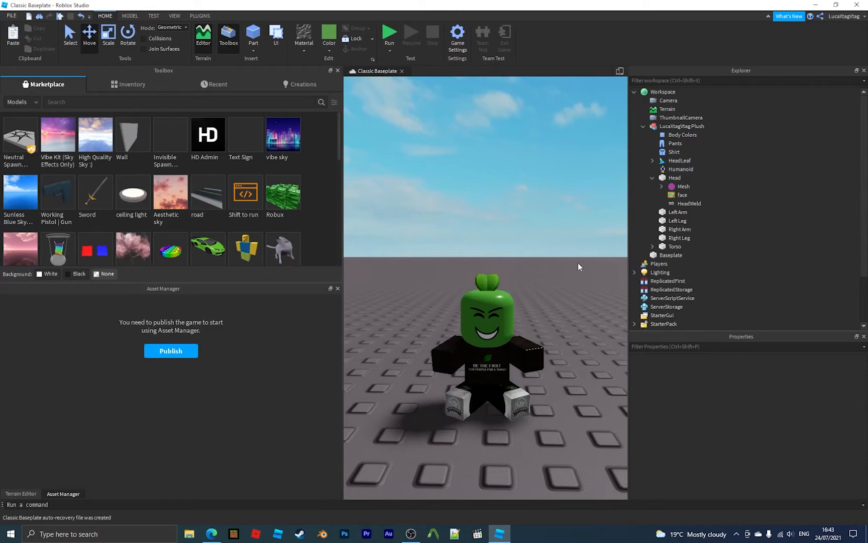
{"action": "left_click", "coordinate": [663, 127]}
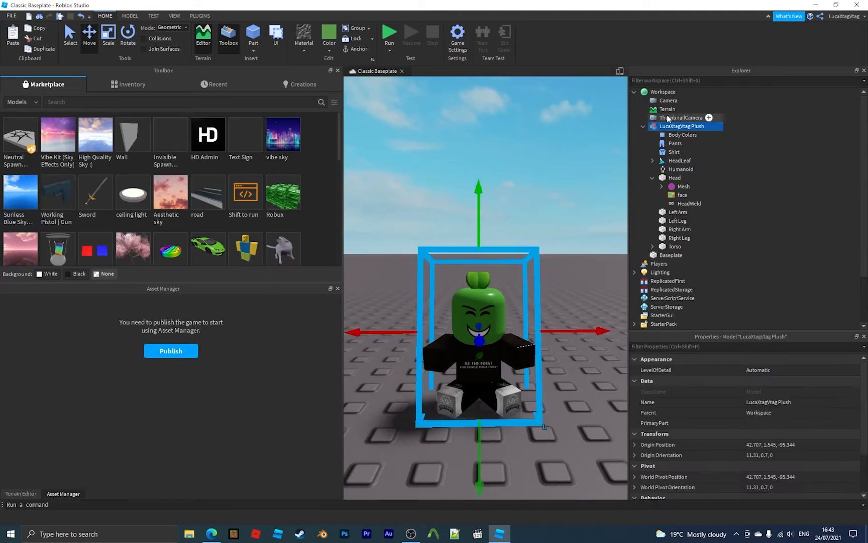
{"action": "left_click", "coordinate": [644, 127]}
{"action": "right_click", "coordinate": [666, 129]}
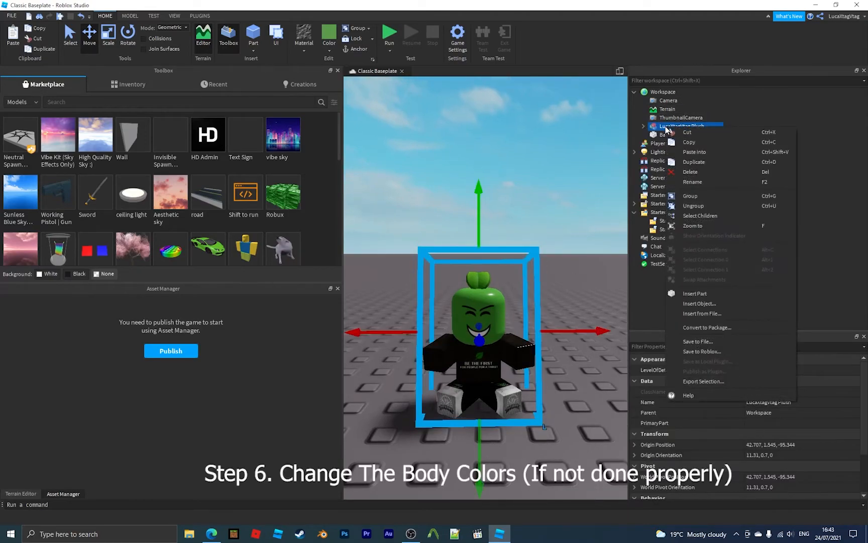
{"action": "left_click", "coordinate": [644, 126]}
Step: Set the head color in the plush's Body Colors to Shamrock
{"action": "left_click", "coordinate": [682, 134]}
{"action": "left_click", "coordinate": [749, 369]}
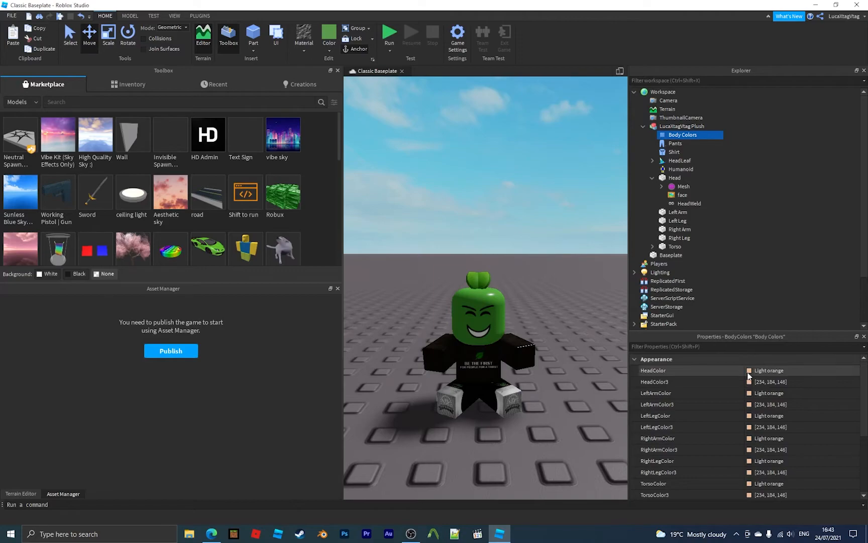
{"action": "left_click", "coordinate": [748, 370]}
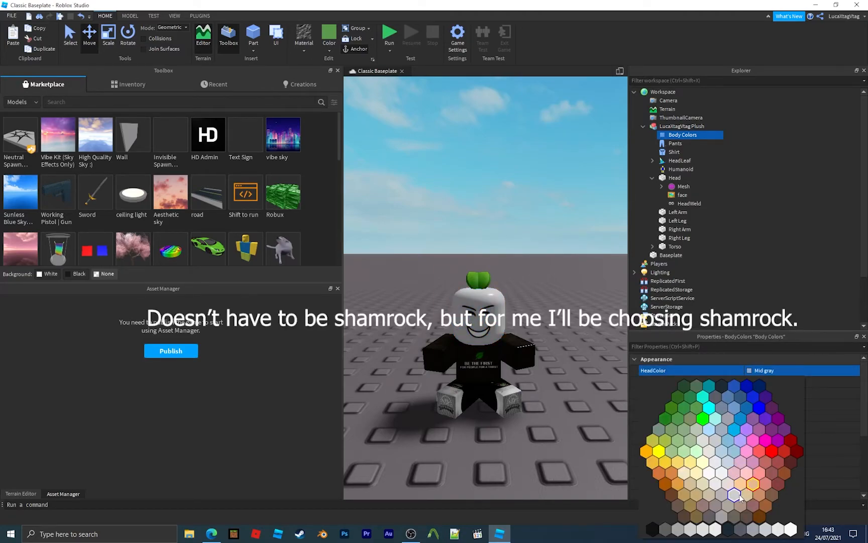
{"action": "left_click", "coordinate": [696, 409]}
Step: Set the plush's left arm and left leg colors to Shamrock in its Body Colors
{"action": "left_click", "coordinate": [691, 393]}
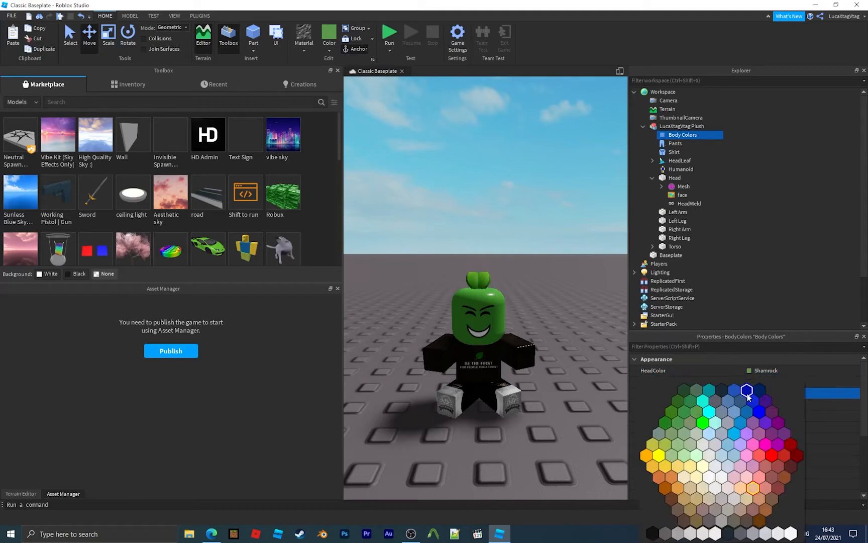
{"action": "left_click", "coordinate": [696, 412]}
{"action": "left_click", "coordinate": [749, 420]}
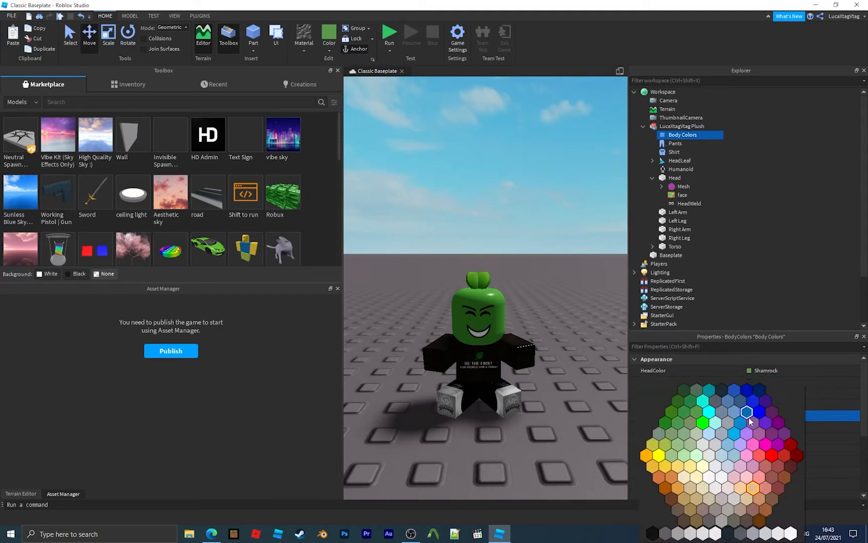
{"action": "left_click", "coordinate": [696, 412]}
Step: Set the plush's right arm, right leg and torso colors to Shamrock in its Body Colors
{"action": "left_click", "coordinate": [745, 442]}
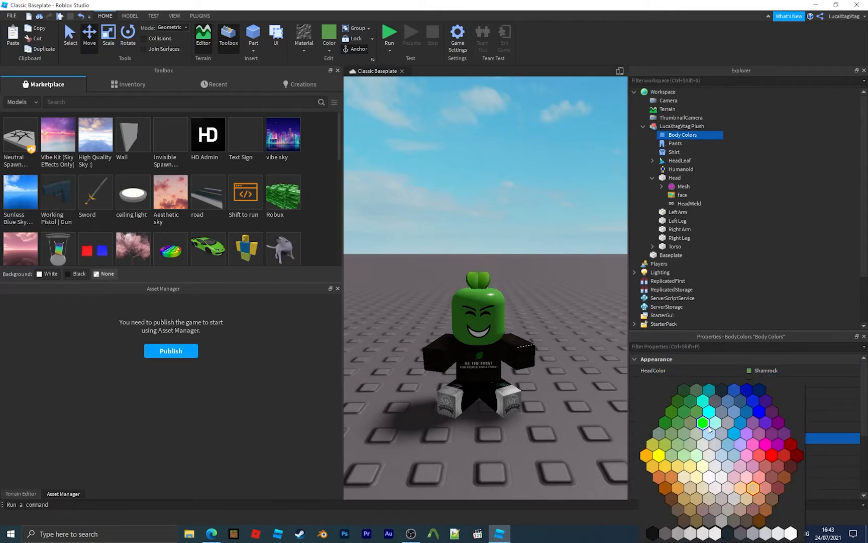
{"action": "left_click", "coordinate": [704, 423]}
{"action": "scroll", "coordinate": [713, 432], "scroll_direction": "down", "scroll_amount": 2}
{"action": "left_click", "coordinate": [700, 427]}
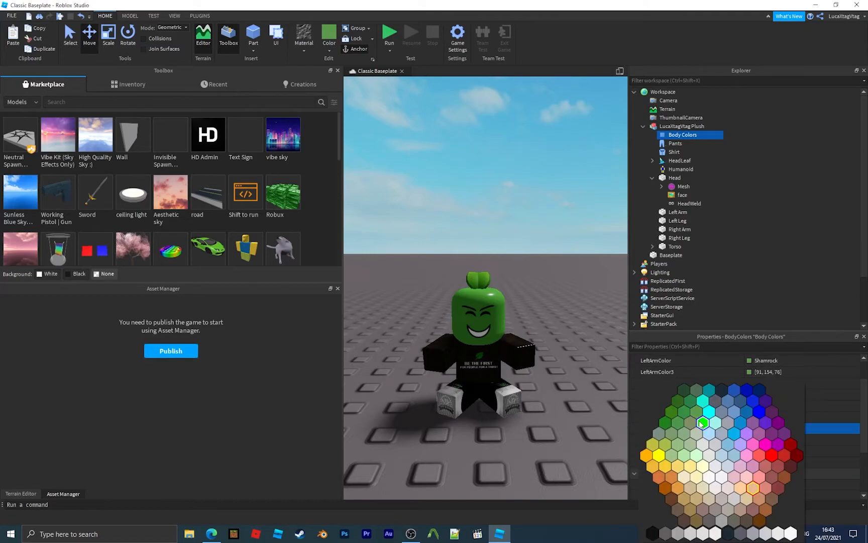
{"action": "left_click", "coordinate": [697, 415]}
{"action": "left_click", "coordinate": [728, 450]}
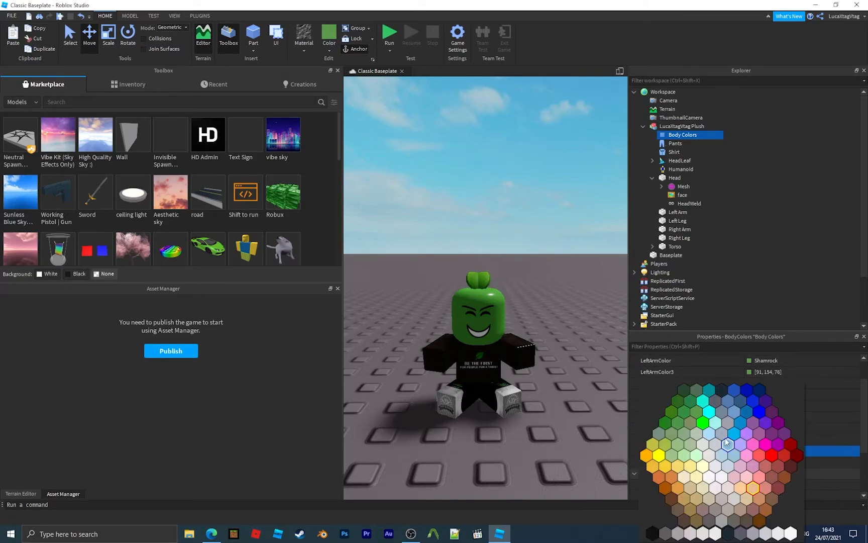
{"action": "left_click", "coordinate": [696, 412]}
Step: Select the whole plush model and start saving it to Roblox as an asset
{"action": "left_click", "coordinate": [528, 364]}
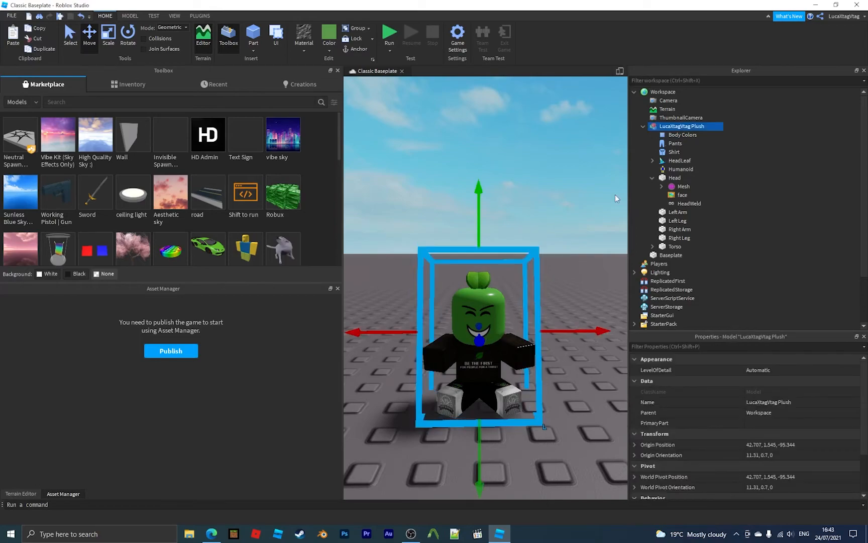
{"action": "left_click", "coordinate": [643, 126]}
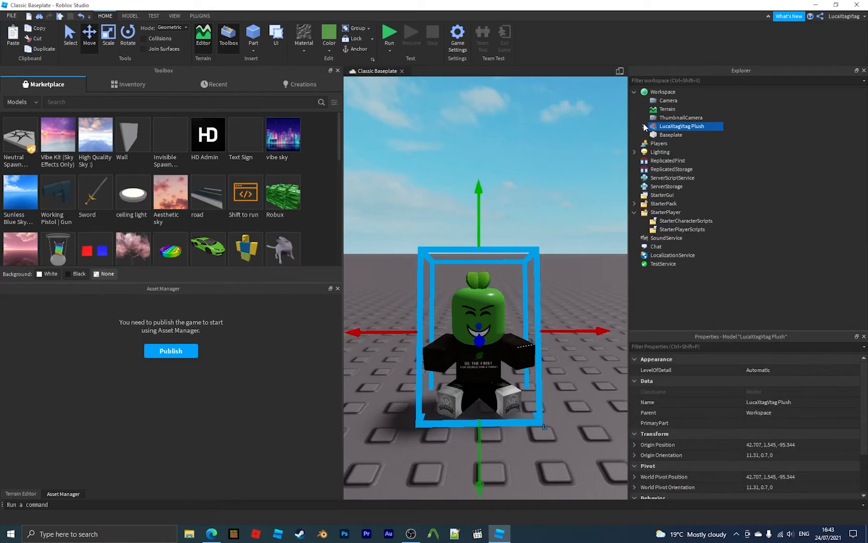
{"action": "right_click", "coordinate": [679, 129]}
{"action": "left_click", "coordinate": [714, 352]}
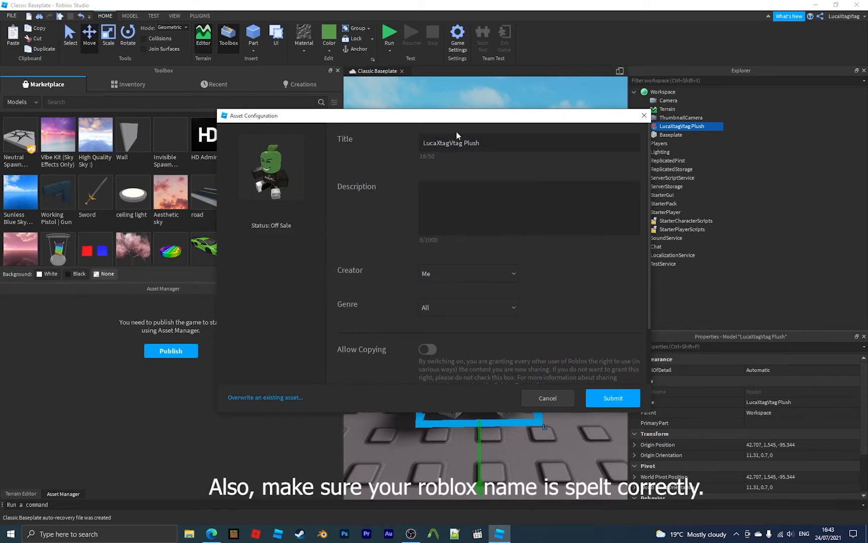
Step: Enter the asset description "This is my very own [avatar's username] plush, it's 100% awesome, cool & epic!"
{"action": "left_click", "coordinate": [506, 214]}
{"action": "type", "text": "This i"}
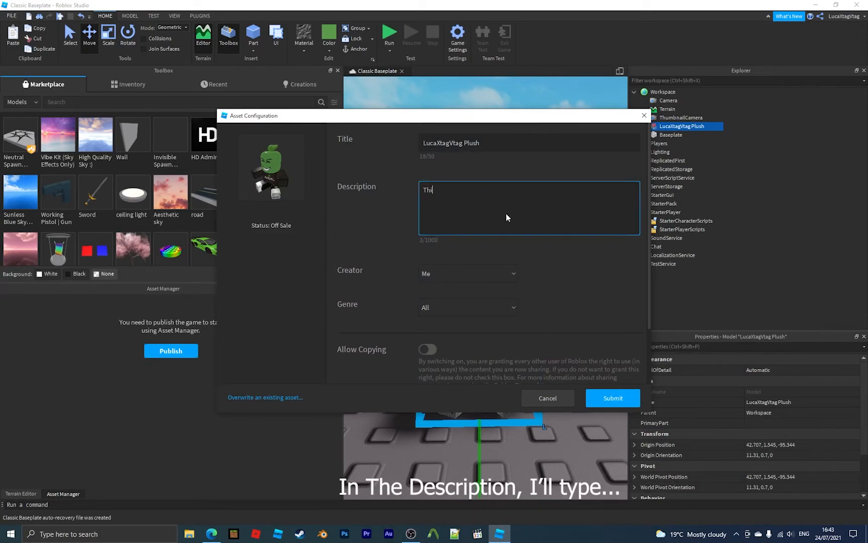
{"action": "type", "text": "s my very "}
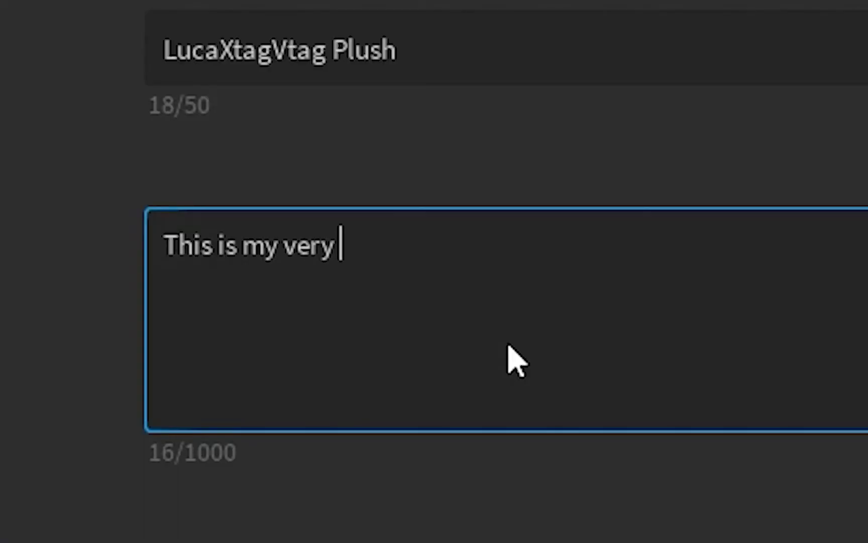
{"action": "type", "text": "own LucaXtagVtag plsu"}
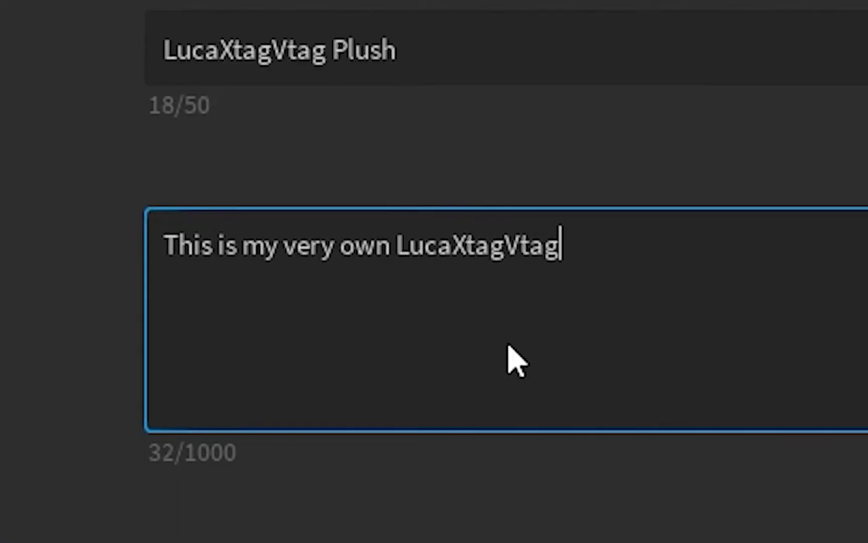
{"action": "key", "text": "BackSpace"}
{"action": "type", "text": "ush, it"}
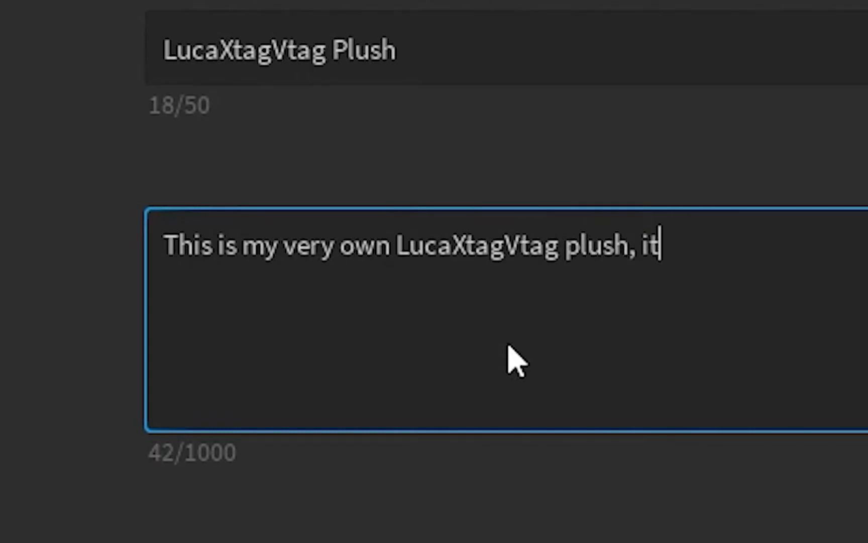
{"action": "type", "text": "'s 100"}
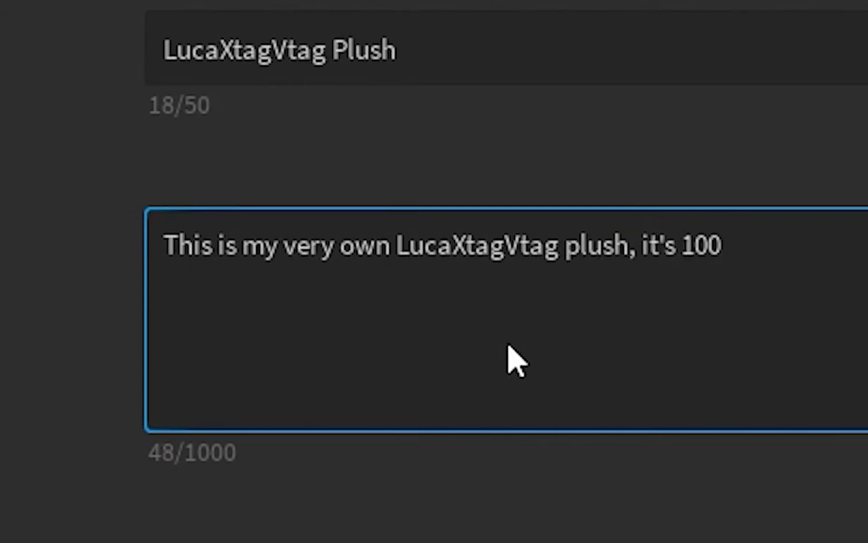
{"action": "type", "text": "% awesome"}
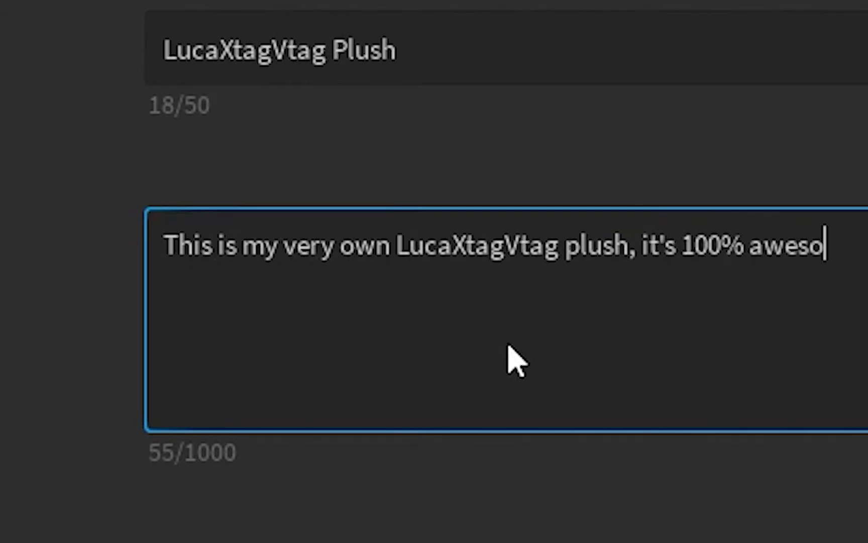
{"action": "type", "text": ", cool a"}
{"action": "key", "text": "BackSpace"}
{"action": "type", "text": "& epic!"}
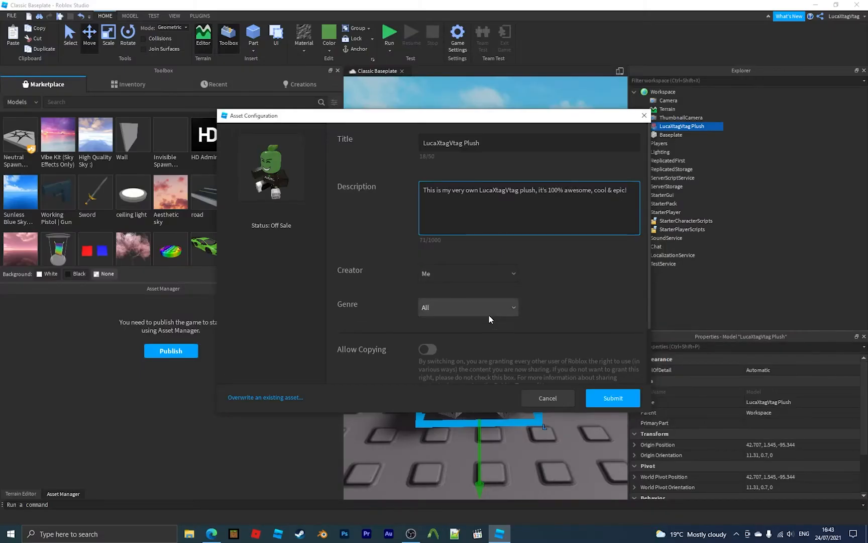
Step: Allow both copying and comments for the plush asset
{"action": "left_click", "coordinate": [430, 345]}
{"action": "scroll", "coordinate": [437, 341], "scroll_direction": "down", "scroll_amount": 2}
{"action": "left_click", "coordinate": [437, 343]}
Step: Set the plush asset's genre to Tutorial and submit it to Roblox
{"action": "left_click", "coordinate": [458, 236]}
{"action": "scroll", "coordinate": [474, 270], "scroll_direction": "down", "scroll_amount": 2}
{"action": "scroll", "coordinate": [462, 275], "scroll_direction": "down", "scroll_amount": 1}
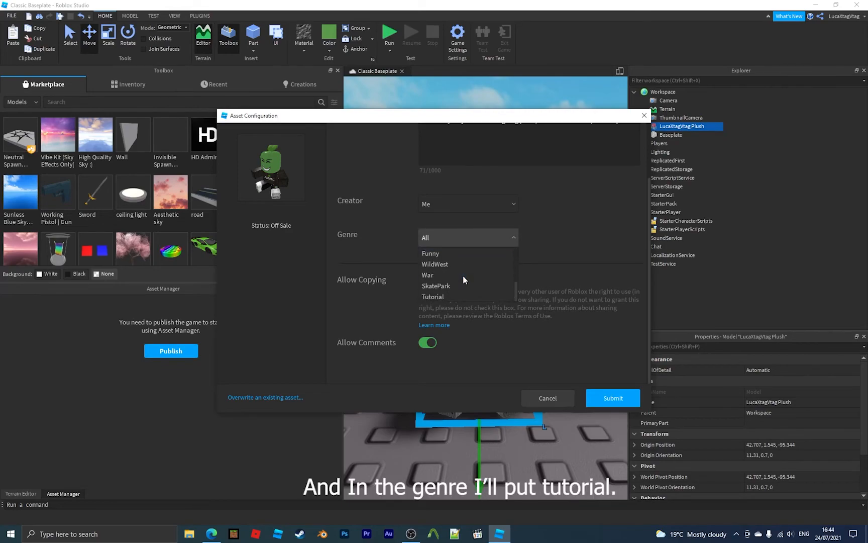
{"action": "left_click", "coordinate": [458, 296]}
{"action": "scroll", "coordinate": [535, 314], "scroll_direction": "up", "scroll_amount": 3}
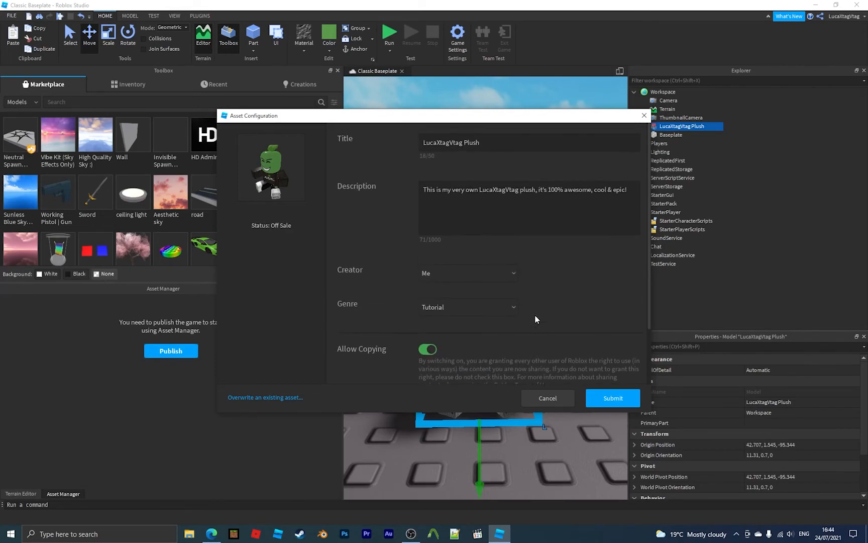
{"action": "left_click", "coordinate": [610, 400]}
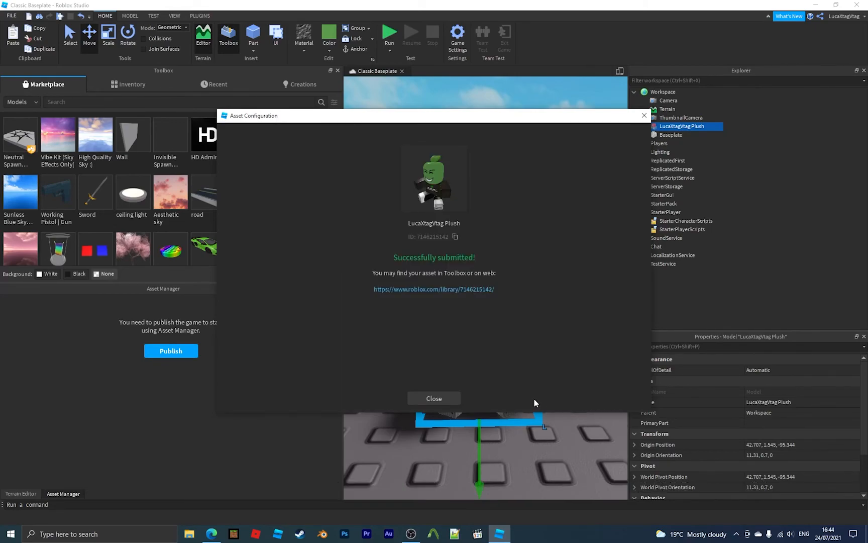
{"action": "left_click", "coordinate": [433, 398]}
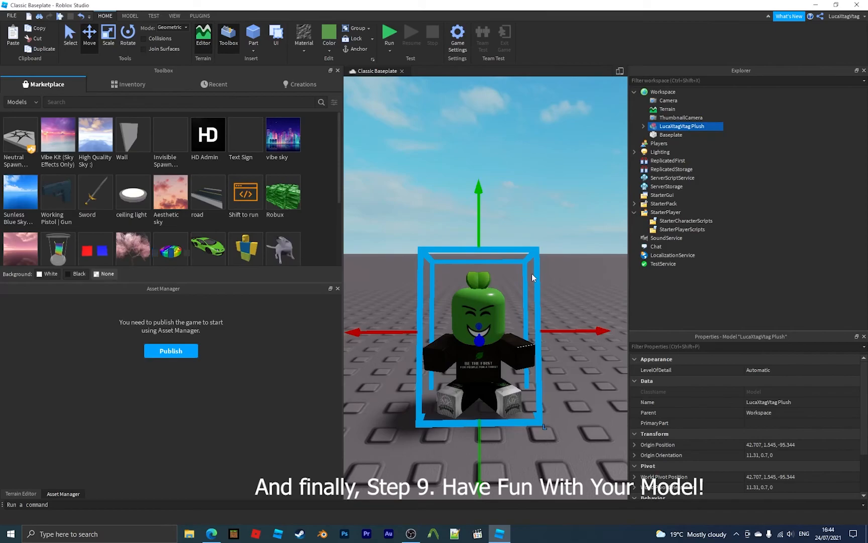
Step: Deselect the plush model and inspect it from the side
{"action": "left_click", "coordinate": [557, 258]}
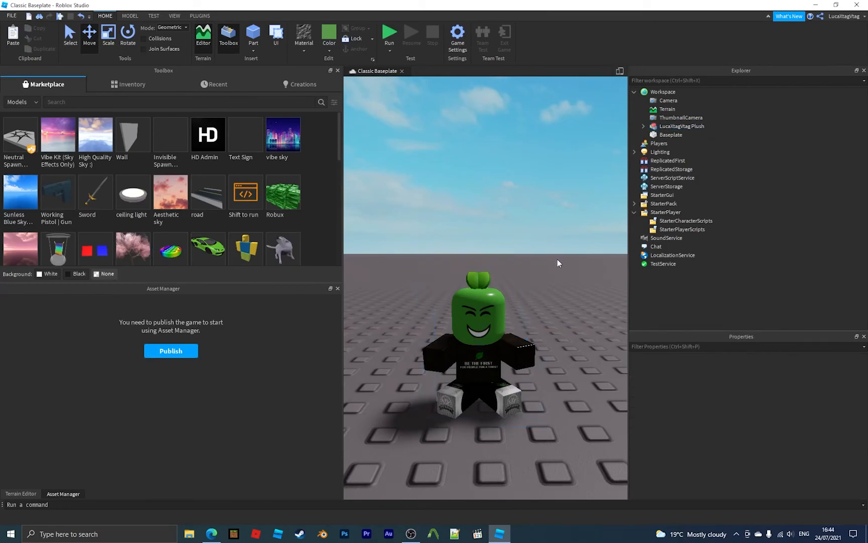
{"action": "right_click_drag", "start_coordinate": [557, 258], "coordinate": [556, 259]}
{"action": "key", "text": "s"}
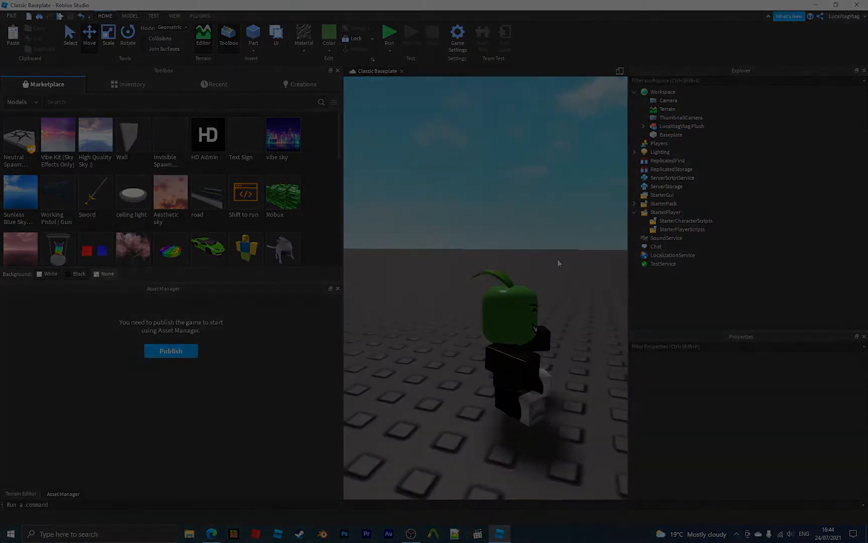